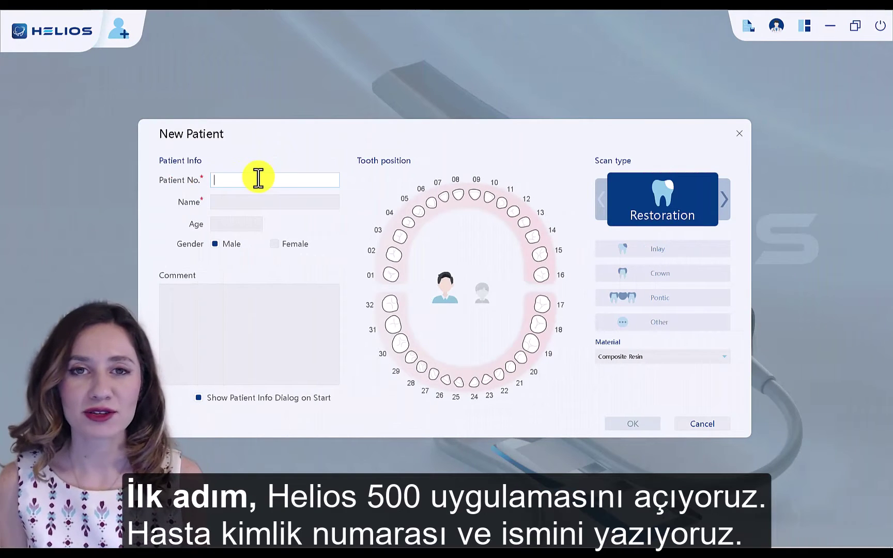
Enter the patient number and the patient name for the new case.
type("Tra")
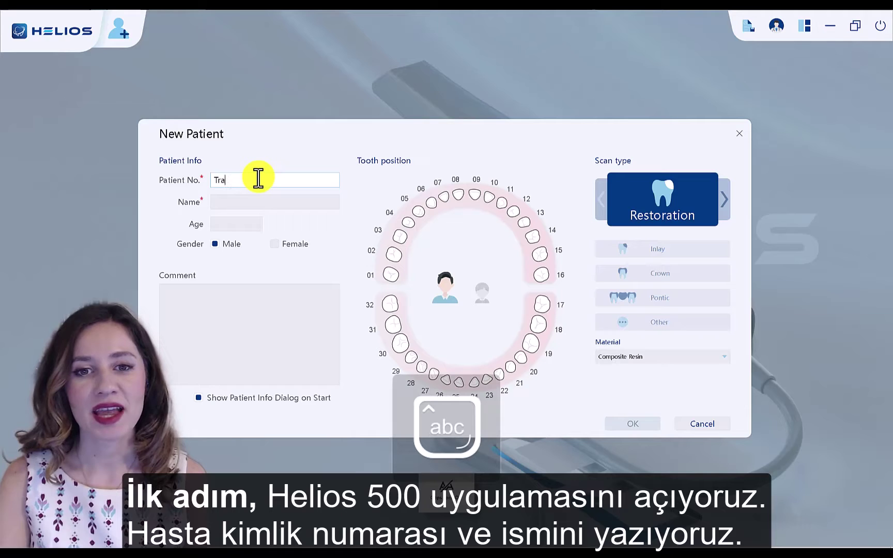
type("ining")
key("Tab")
type("Re")
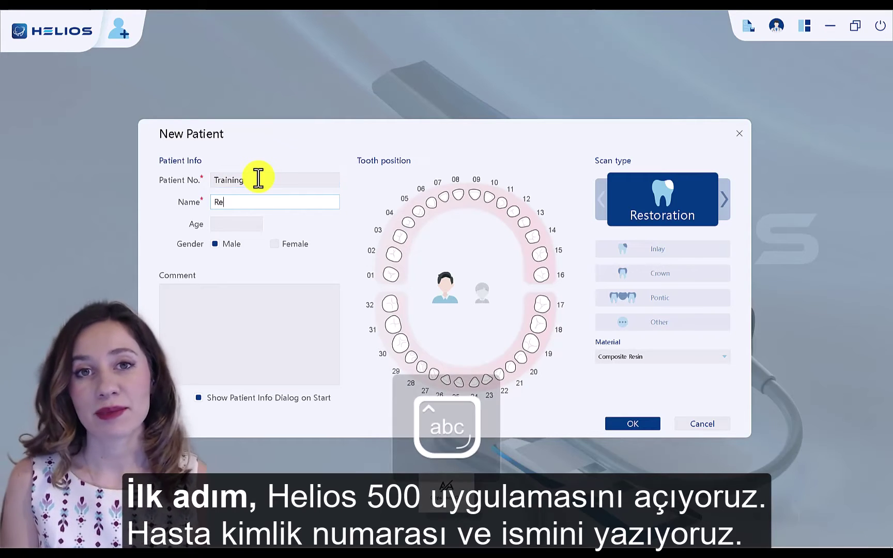
type("storative")
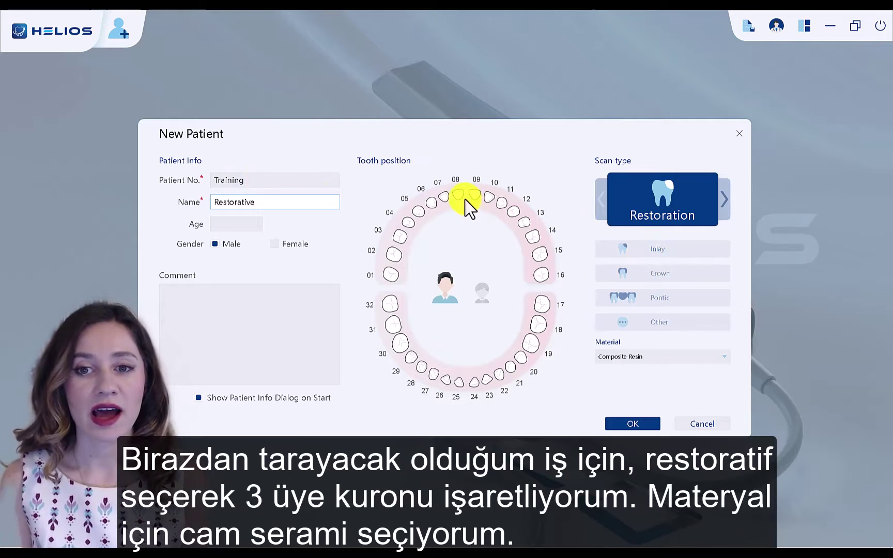
Mark teeth 08, 09 and 10 as Glass Ceramic crowns and update the existing patient record.
left_click(457, 195)
left_click(661, 274)
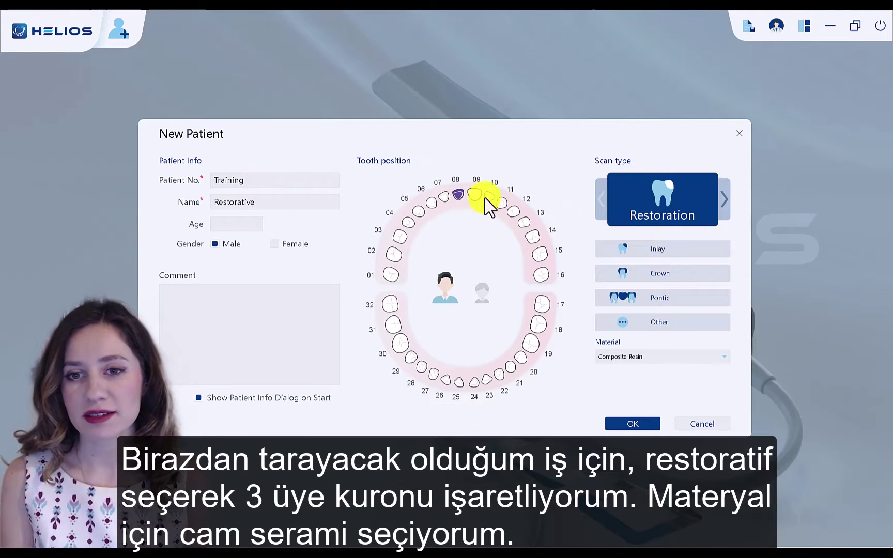
left_click(483, 196)
left_click(624, 274)
left_click(491, 199)
left_click(634, 275)
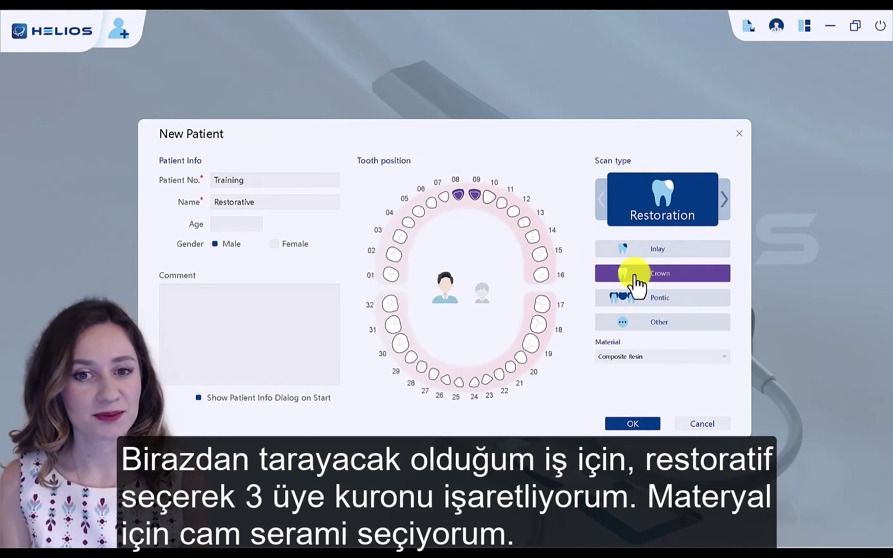
left_click(649, 357)
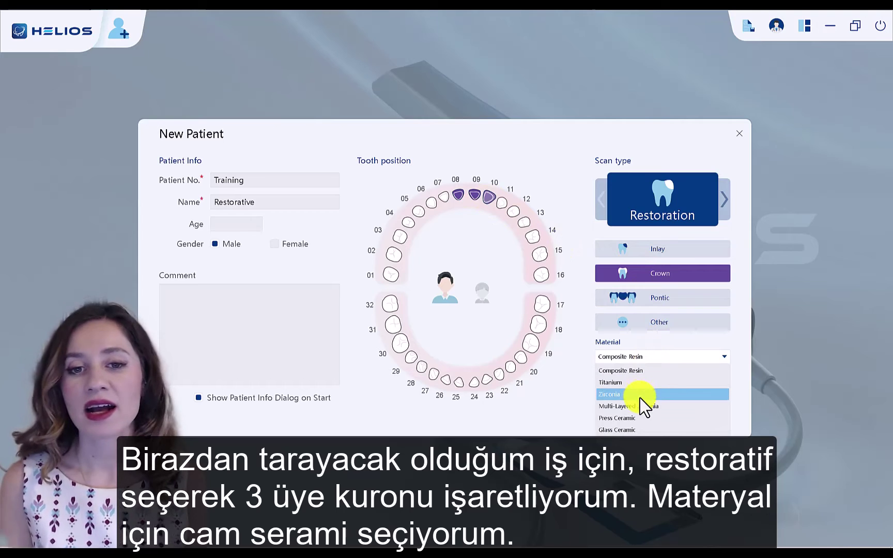
left_click(625, 431)
left_click(632, 424)
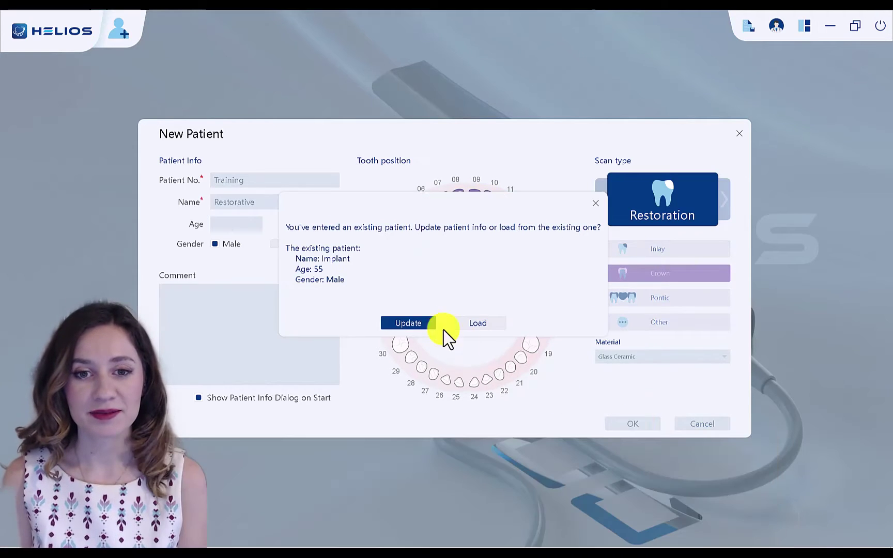
left_click(436, 326)
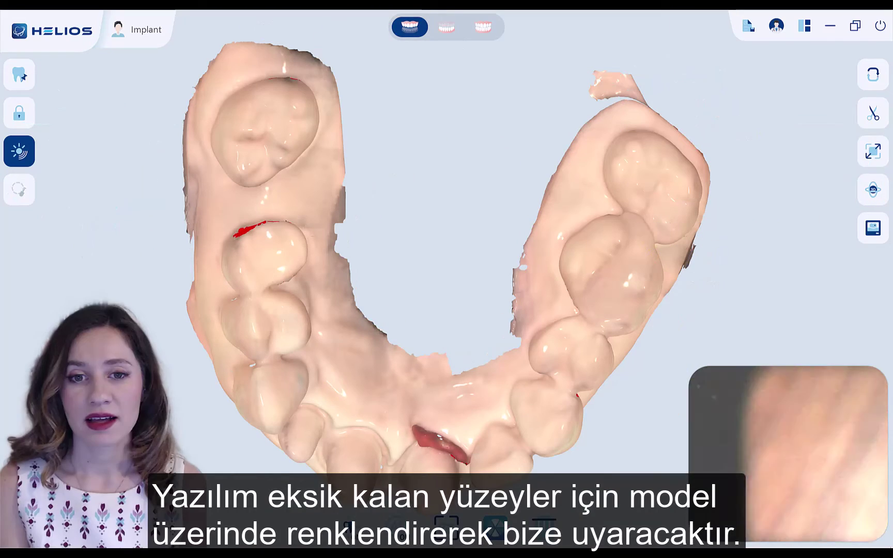
Rotate the upper-jaw scan to inspect the red-flagged missing surfaces.
left_click_drag(335, 411, 386, 236)
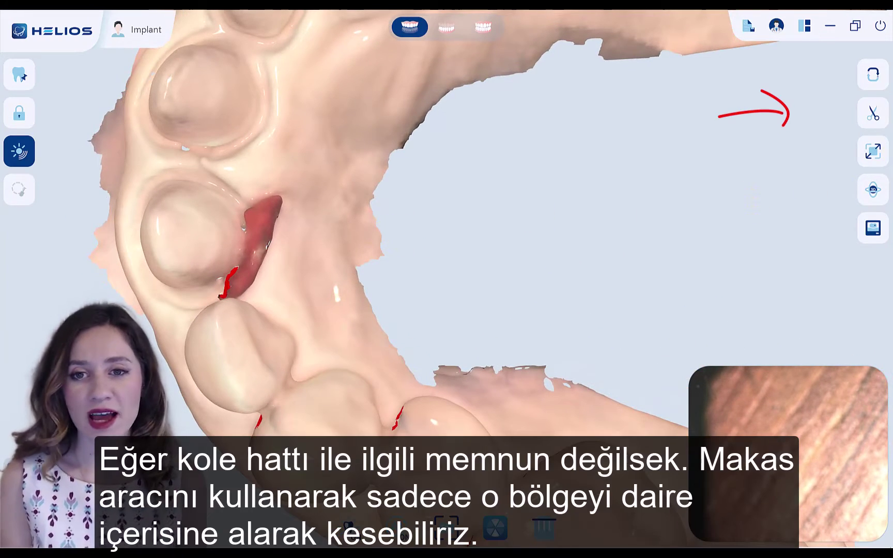
Cut out the red margin area beside the prepared tooth with a freehand Scissors outline.
left_click(860, 123)
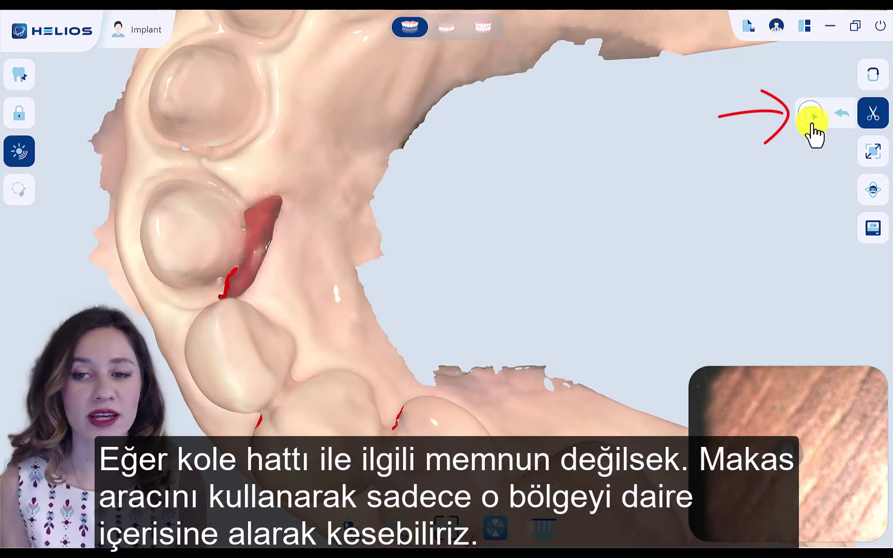
left_click_drag(231, 199, 278, 193)
left_click_drag(264, 294, 217, 311)
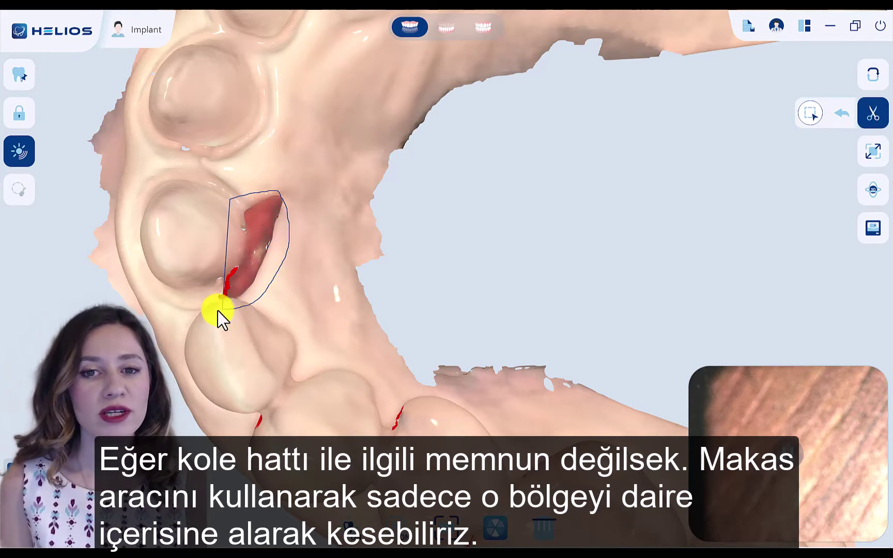
left_click_drag(227, 203, 232, 194)
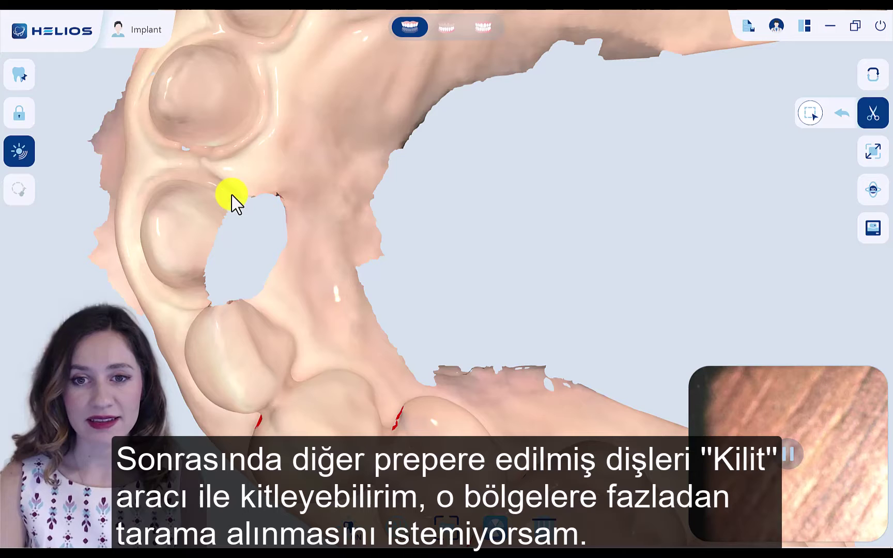
left_click_drag(232, 195, 439, 184)
right_click_drag(438, 183, 469, 302)
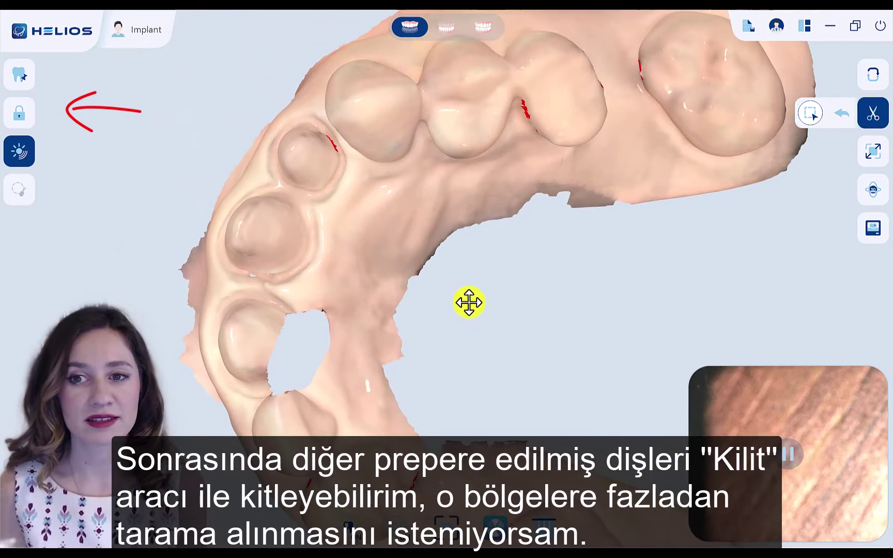
Lasso the two prepared teeth with the Lock tool's area select to lock them.
left_click(27, 105)
left_click_drag(265, 124, 283, 108)
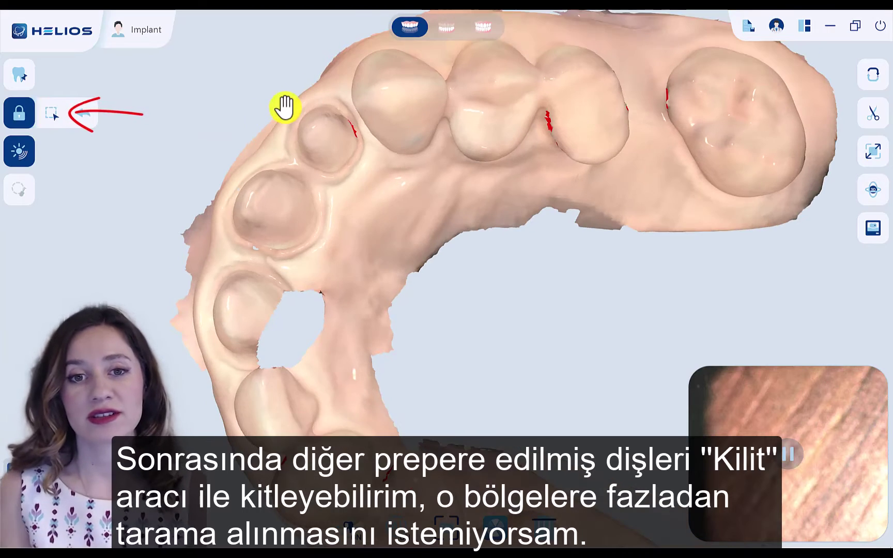
left_click(54, 114)
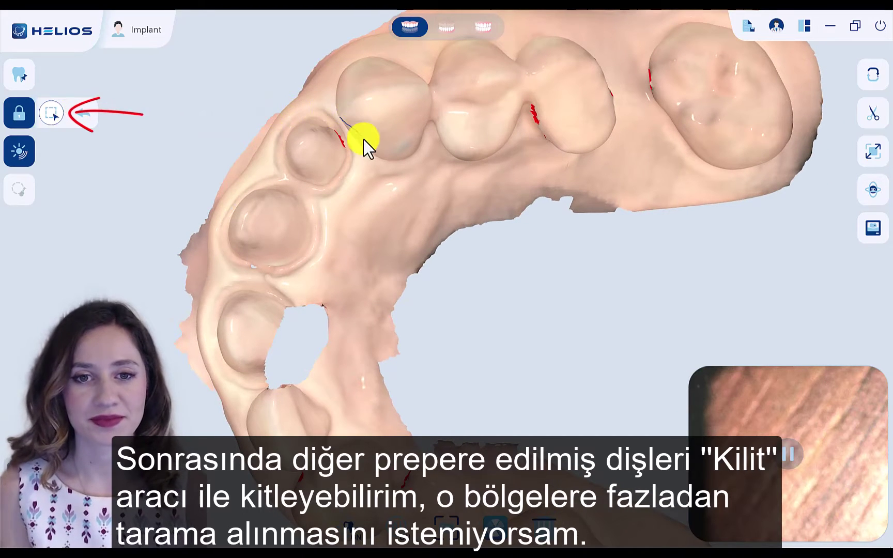
left_click_drag(356, 197, 316, 250)
mouse_move(278, 278)
left_mouse_down()
mouse_move(219, 254)
mouse_move(218, 193)
mouse_move(290, 116)
mouse_move(312, 106)
mouse_move(347, 126)
left_mouse_up()
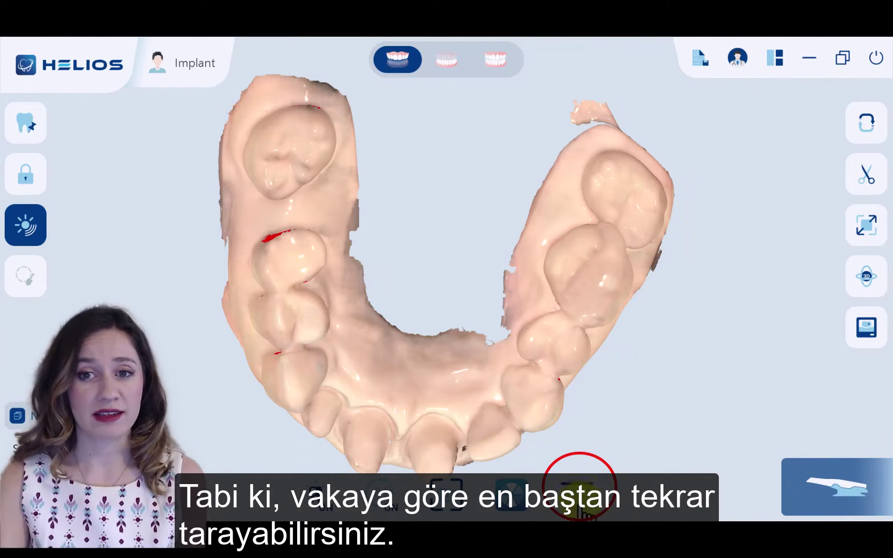
left_click(579, 488)
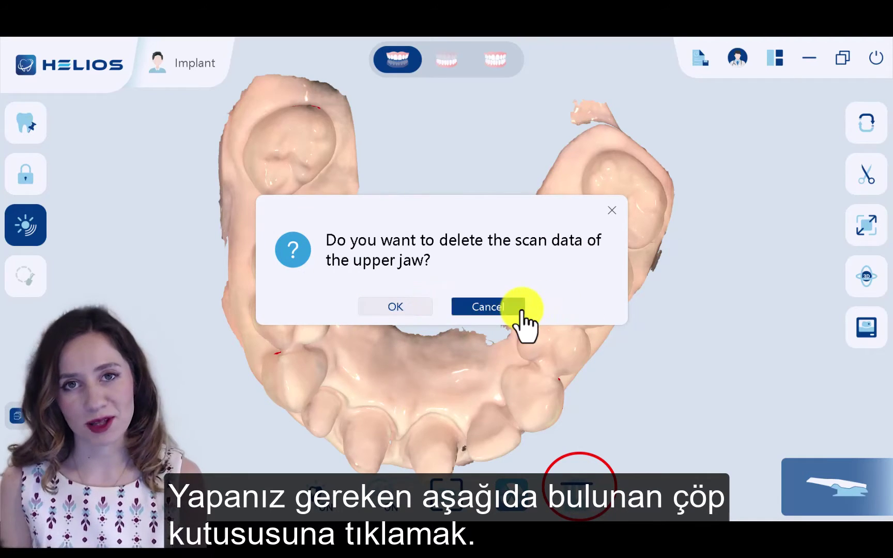
left_click(521, 310)
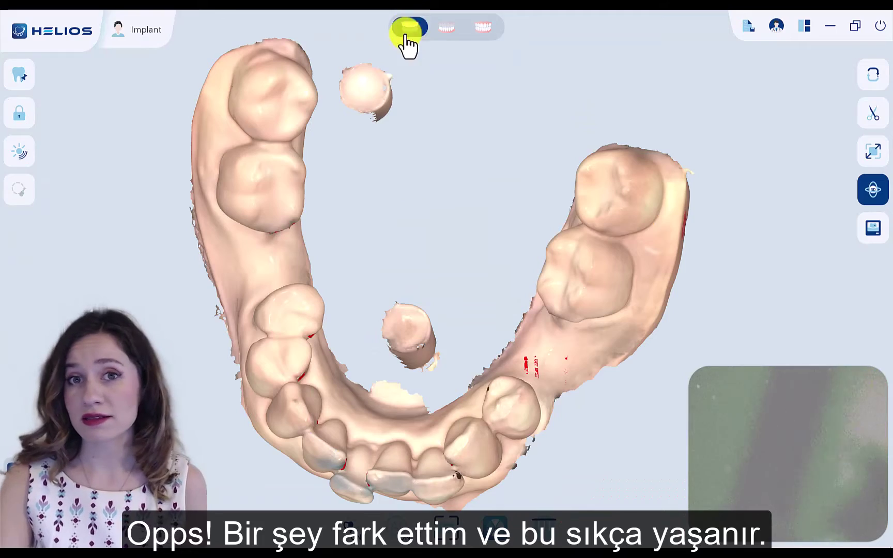
Compare both jaw scans, swap the upper and lower arches, and confirm the swap.
left_click_drag(442, 119, 479, 250)
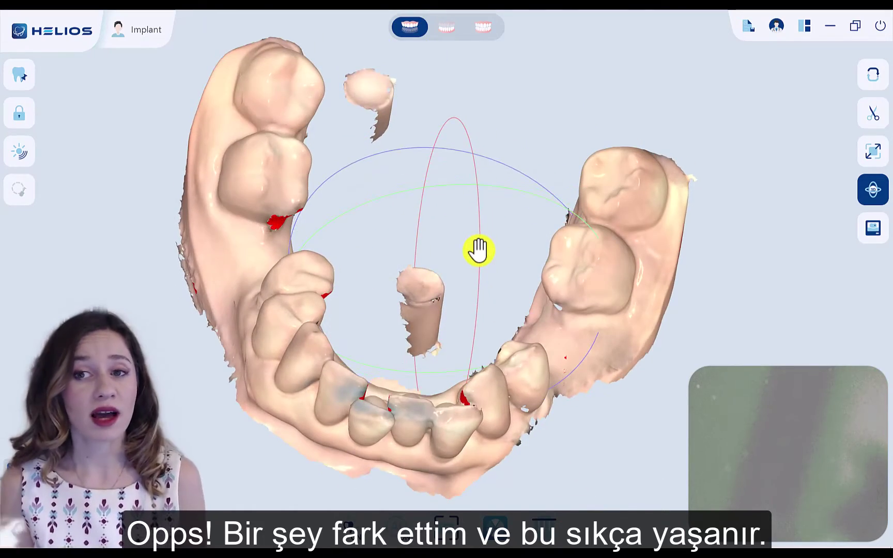
left_click(447, 27)
left_click_drag(538, 281, 520, 250)
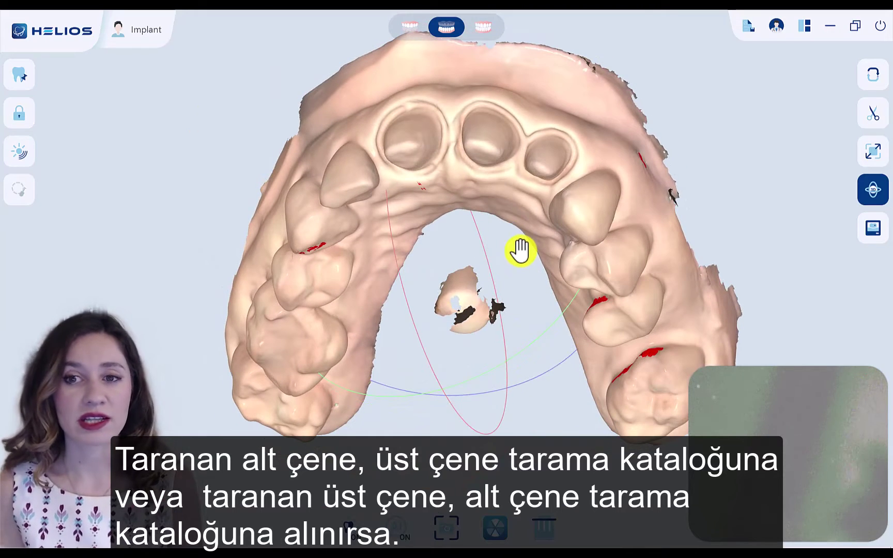
left_click(872, 75)
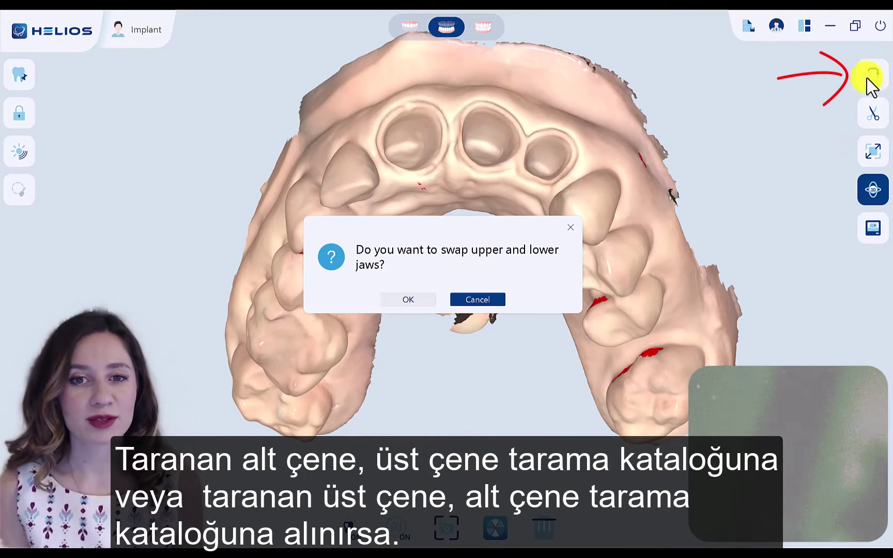
left_click(408, 301)
left_click_drag(498, 377, 410, 281)
left_click(408, 28)
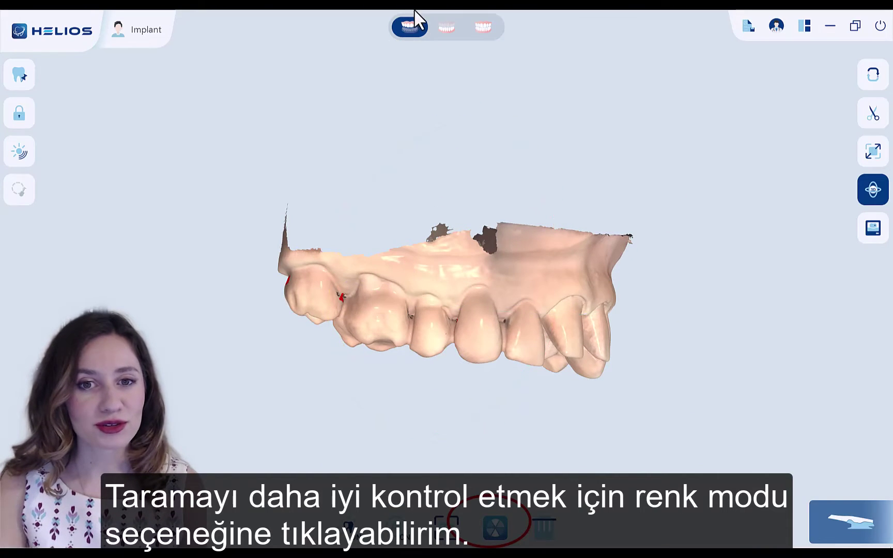
left_click(447, 35)
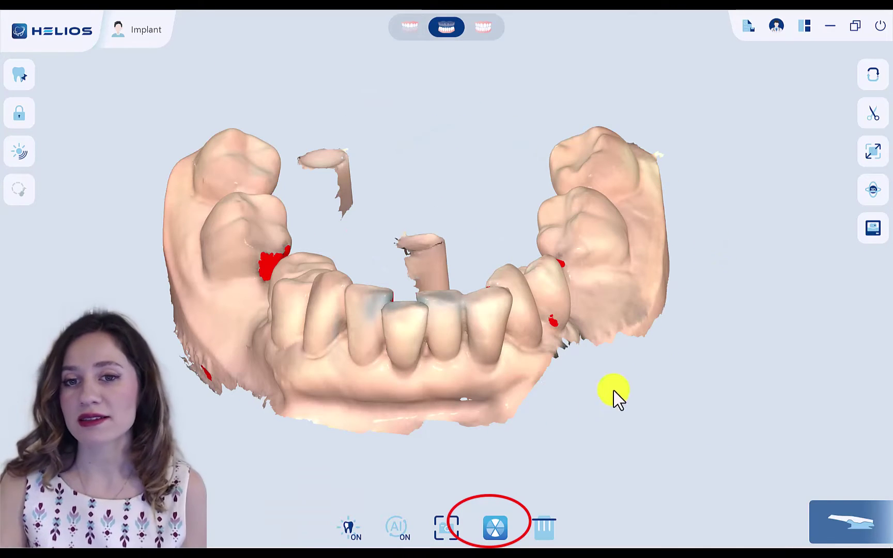
left_click(492, 522)
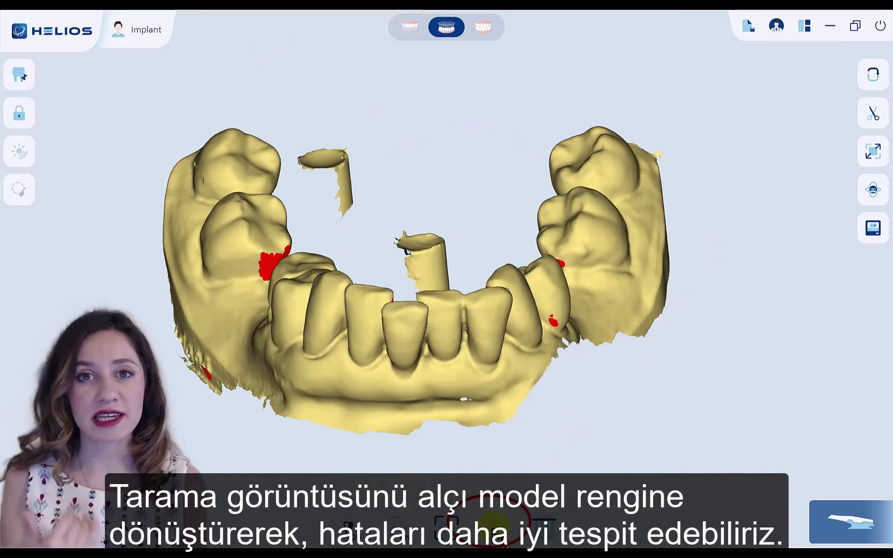
left_click(494, 525)
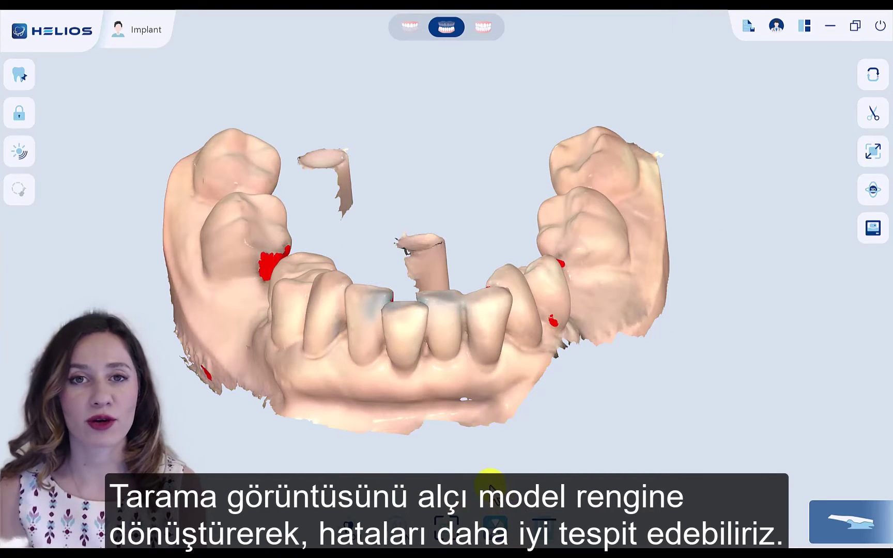
left_click(23, 152)
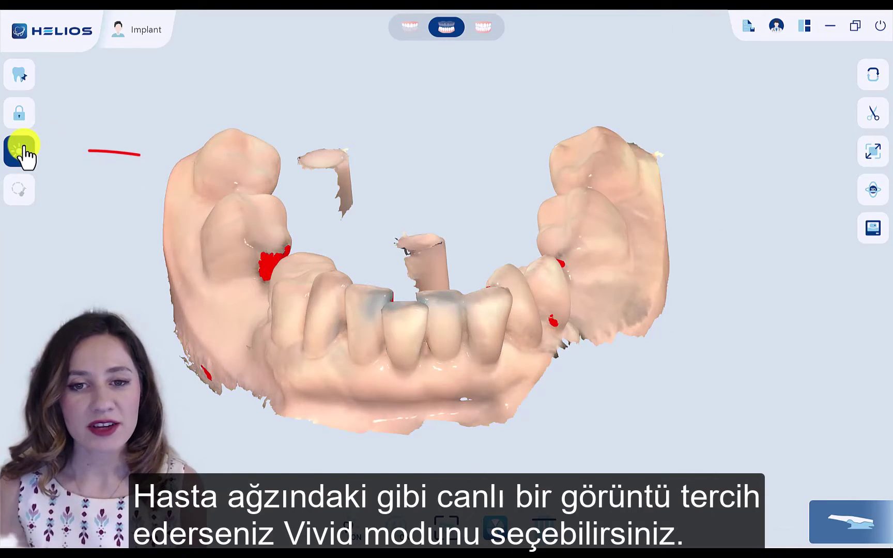
left_click(419, 28)
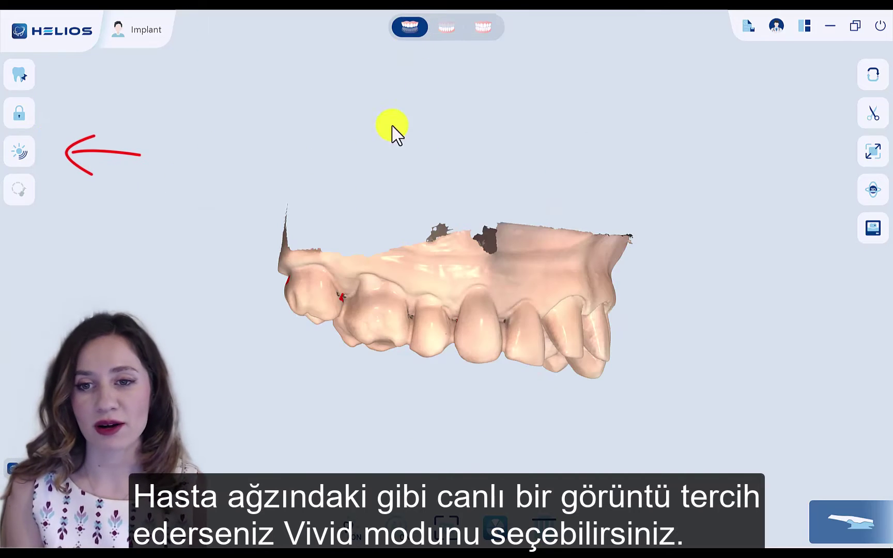
left_click_drag(572, 219, 572, 286)
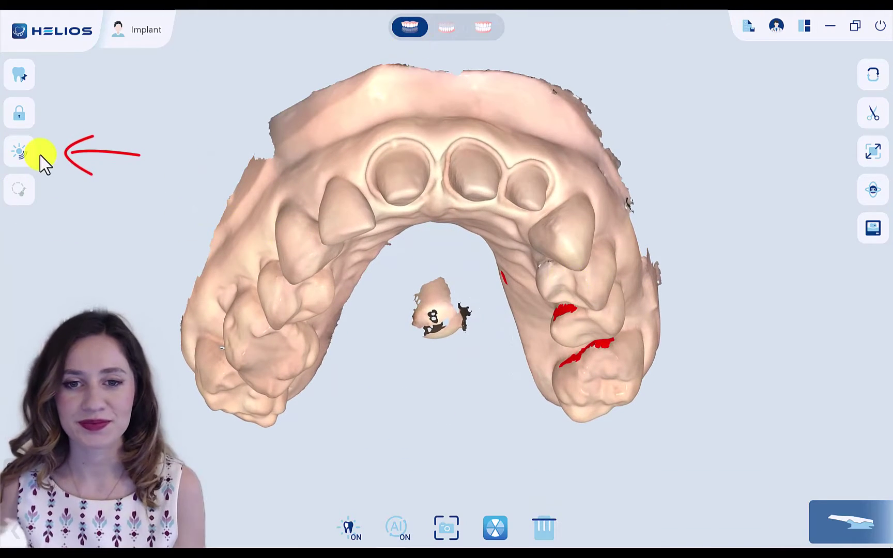
left_click(20, 155)
Zoom and reposition the jaw, apply Zoom Fit, then orbit it around its 3D centre.
mouse_move(528, 235)
left_mouse_down()
mouse_move(494, 253)
mouse_move(503, 188)
left_mouse_up()
scroll(502, 188, "up", 5)
right_click_drag(516, 161, 518, 282)
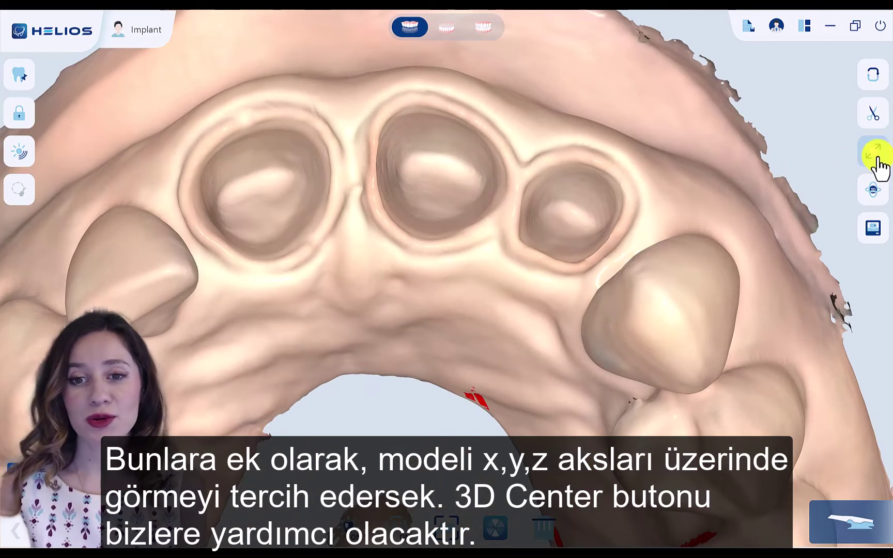
left_click(878, 167)
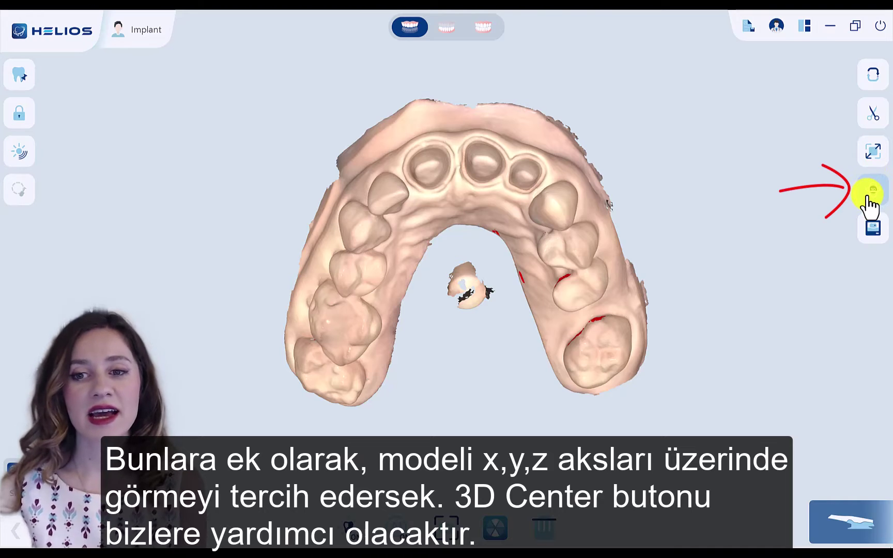
left_click_drag(472, 196, 583, 273)
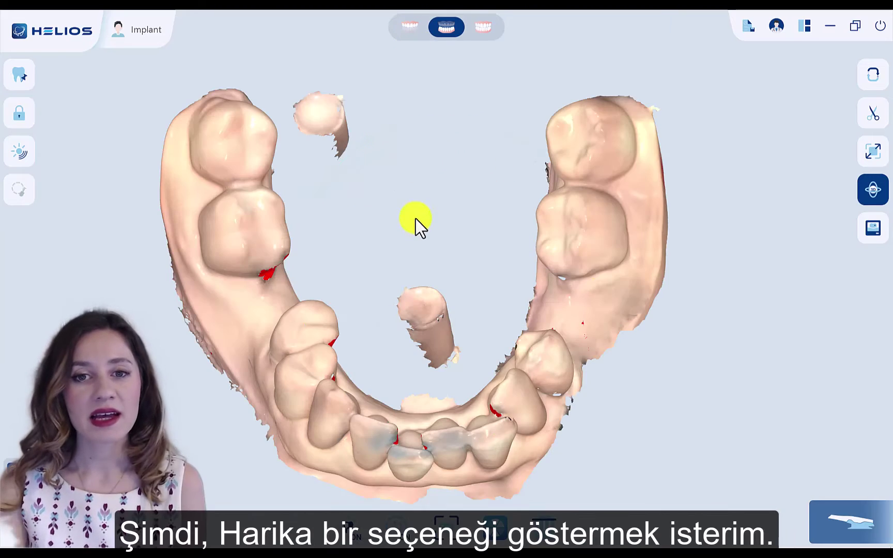
left_click_drag(416, 219, 413, 284)
Show only the upper arch and load intraoral camera images for three scanned areas.
left_click(872, 229)
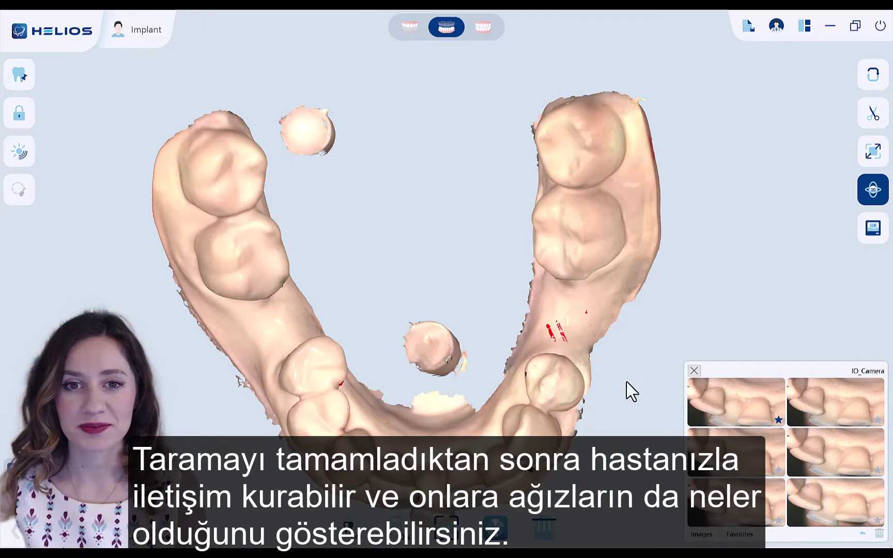
left_click(411, 30)
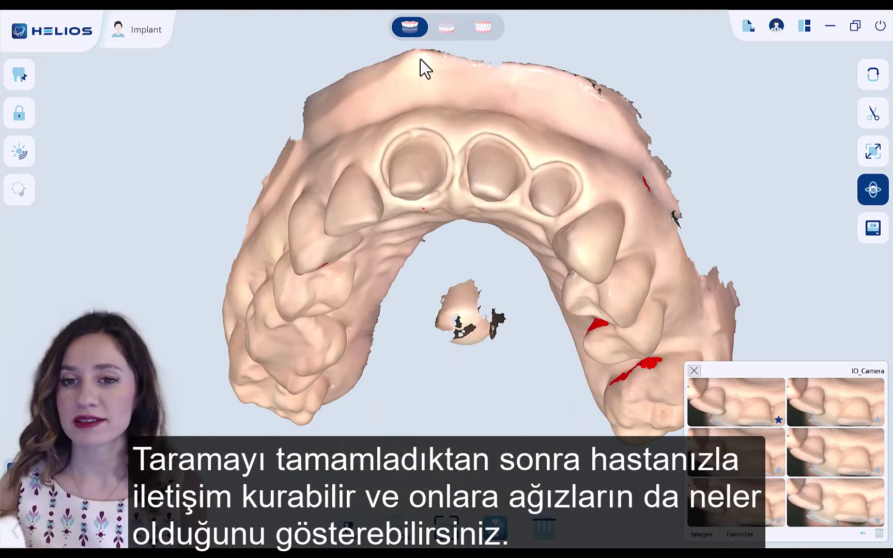
left_click(465, 186)
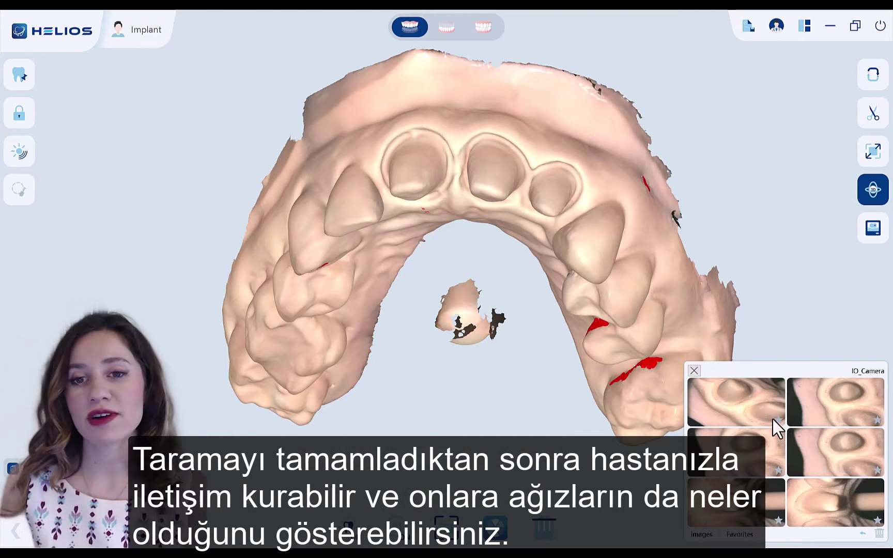
left_click(614, 168)
left_click(647, 257)
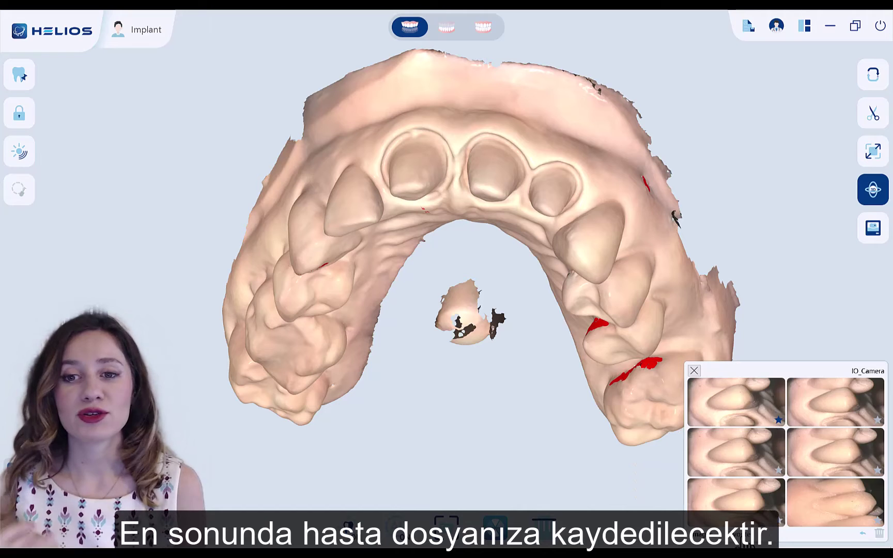
Browse the saved camera images in enlarged view, then switch to the lower jaw.
left_click(743, 537)
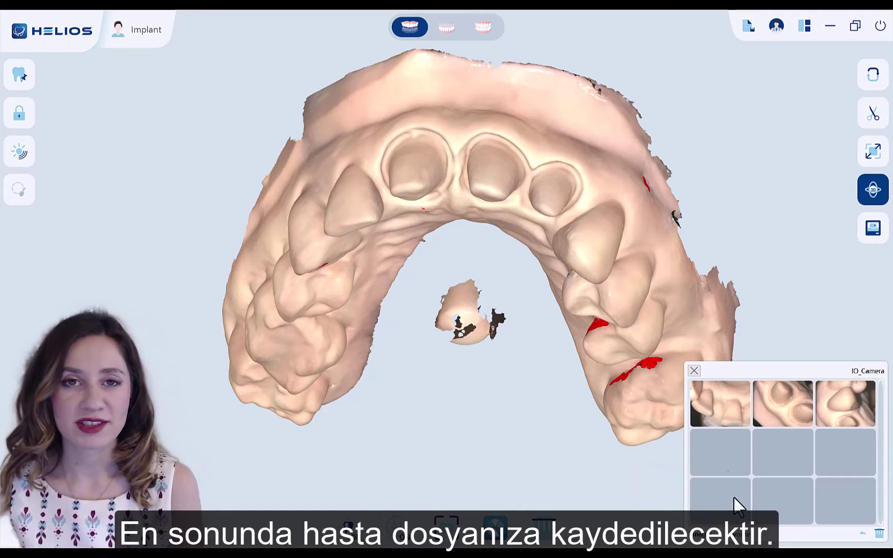
double_click(711, 402)
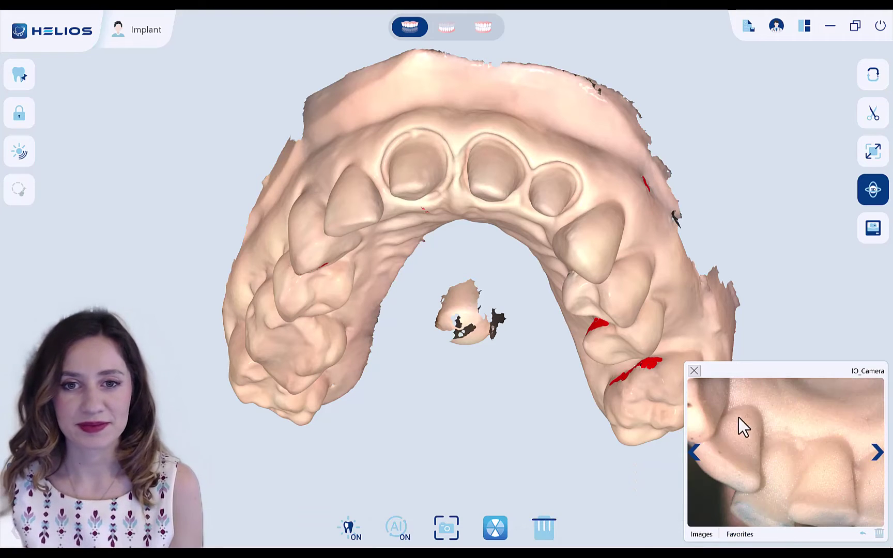
left_click(876, 452)
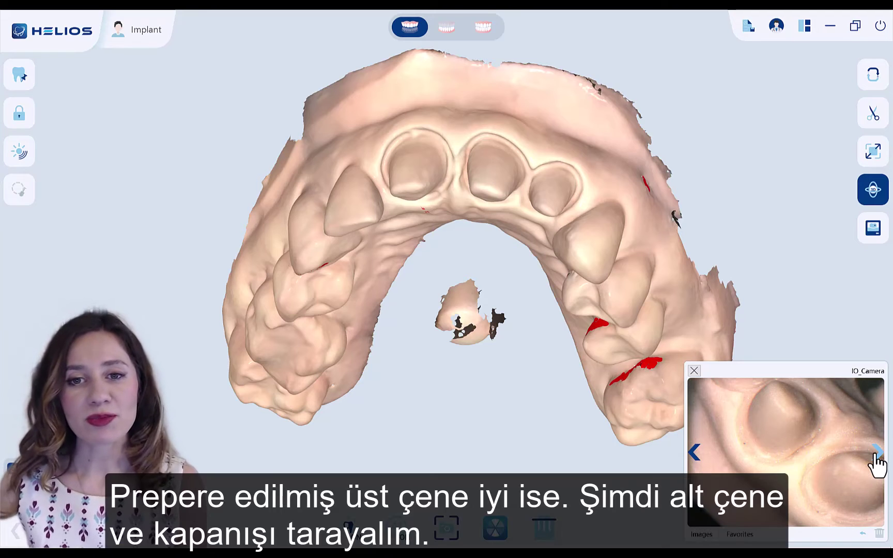
left_click(877, 452)
left_click(448, 28)
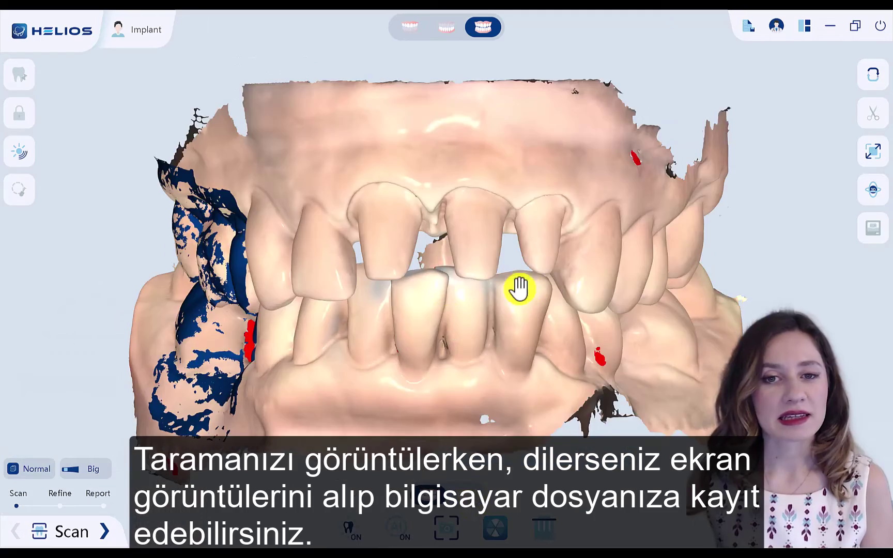
Save snapshots of the bite side view, lower-jaw occlusal view and upper-jaw front view.
left_click_drag(516, 288, 639, 297)
left_click(445, 534)
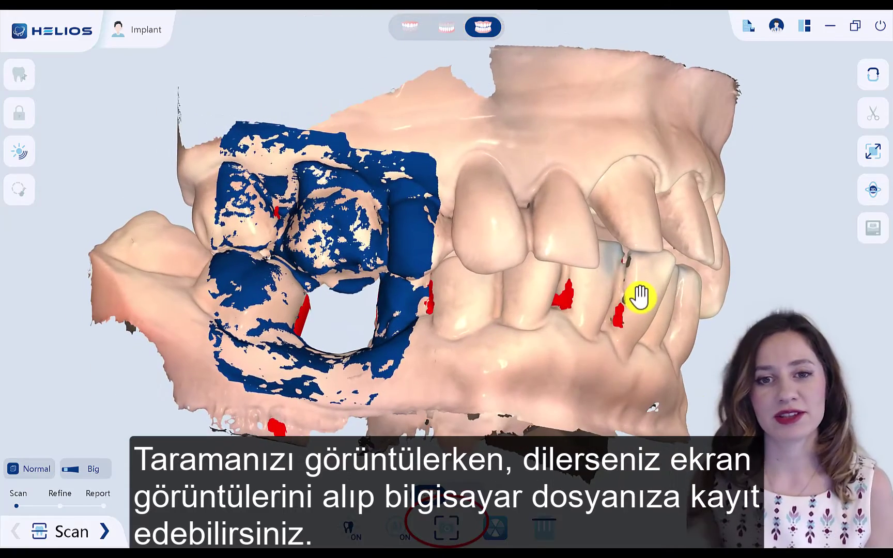
left_click(446, 27)
left_click_drag(530, 273, 428, 363)
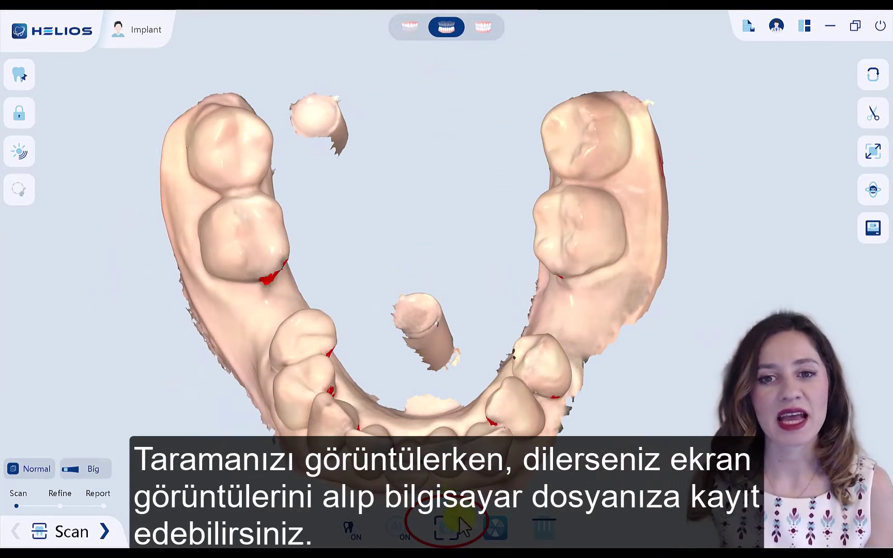
left_click(446, 527)
left_click(408, 26)
left_click_drag(451, 186, 449, 457)
left_click(447, 530)
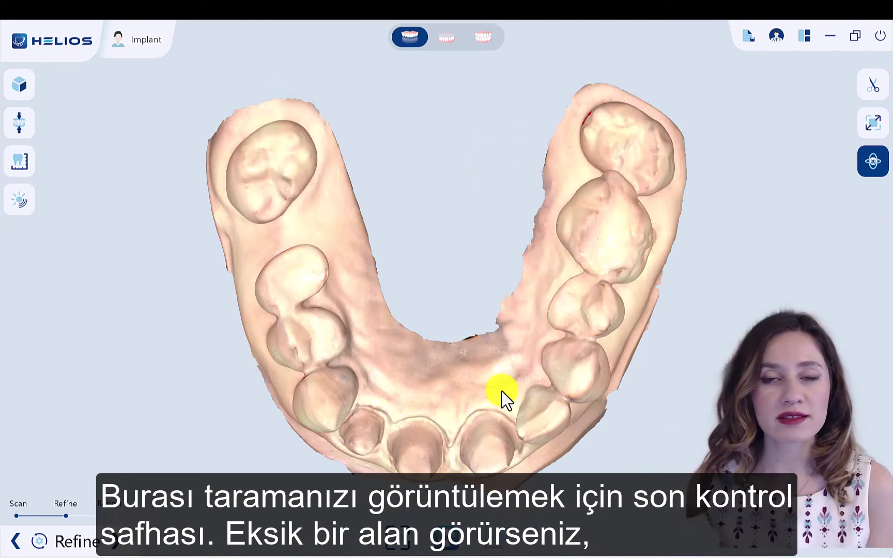
Go back to Scan, rescan the missing upper-arch area, and re-enter Refine.
left_click_drag(502, 398, 532, 377)
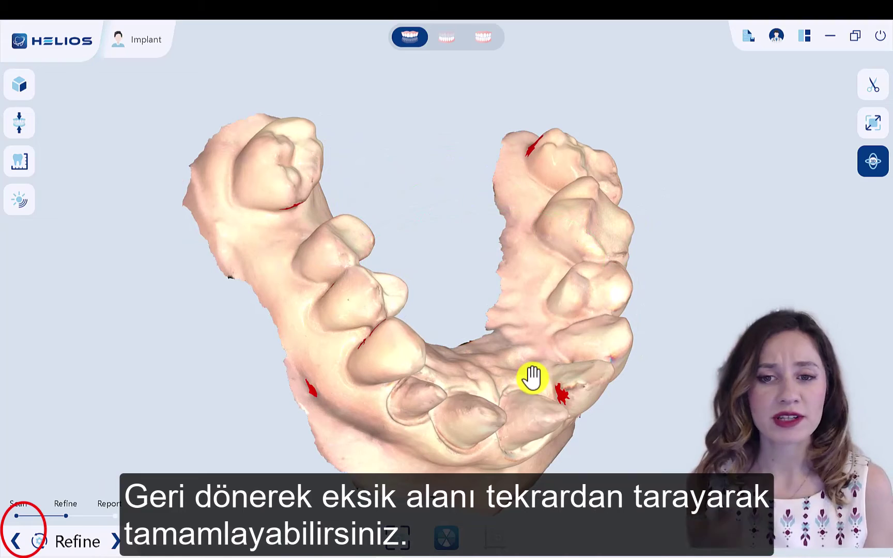
left_click(18, 541)
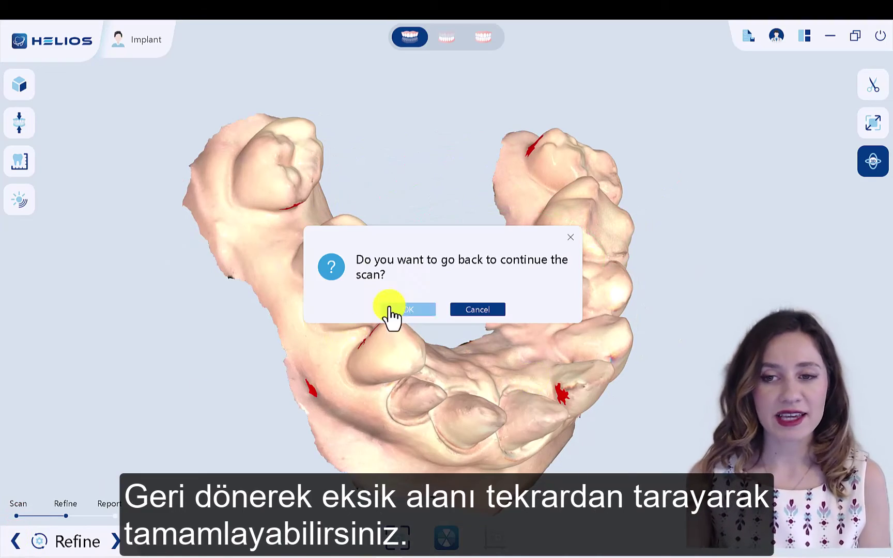
left_click(392, 311)
scroll(576, 330, "up", 5)
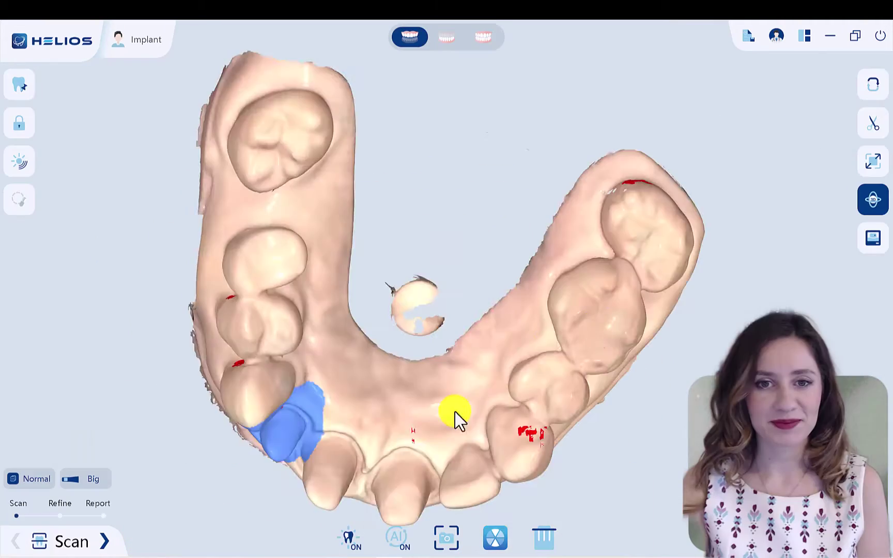
left_click_drag(454, 414, 532, 322)
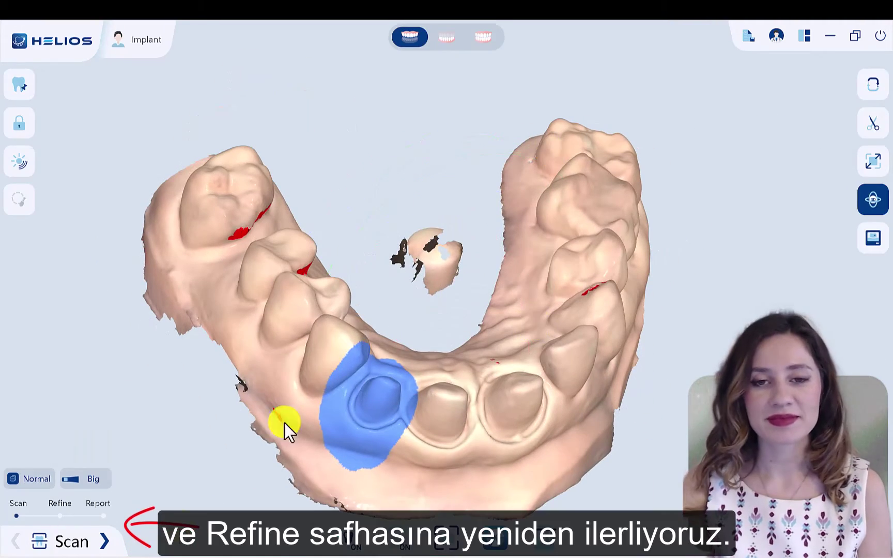
left_click(104, 541)
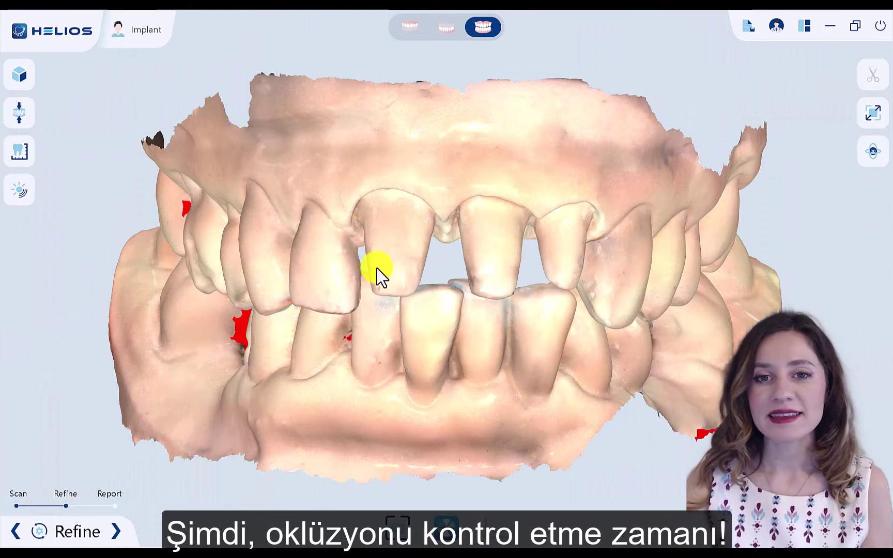
Show the occlusal contact map across the biting surfaces, hiding the orange and green contacts.
left_click(19, 113)
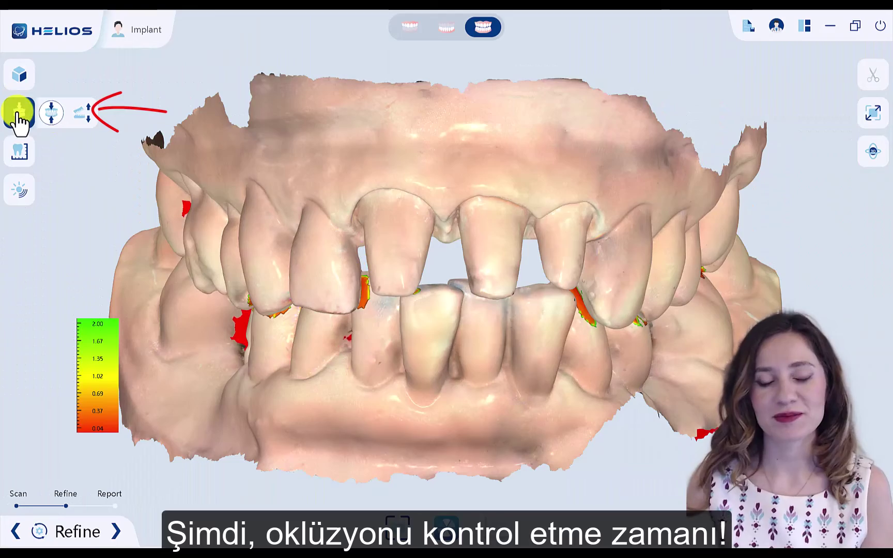
left_click_drag(372, 344, 358, 293)
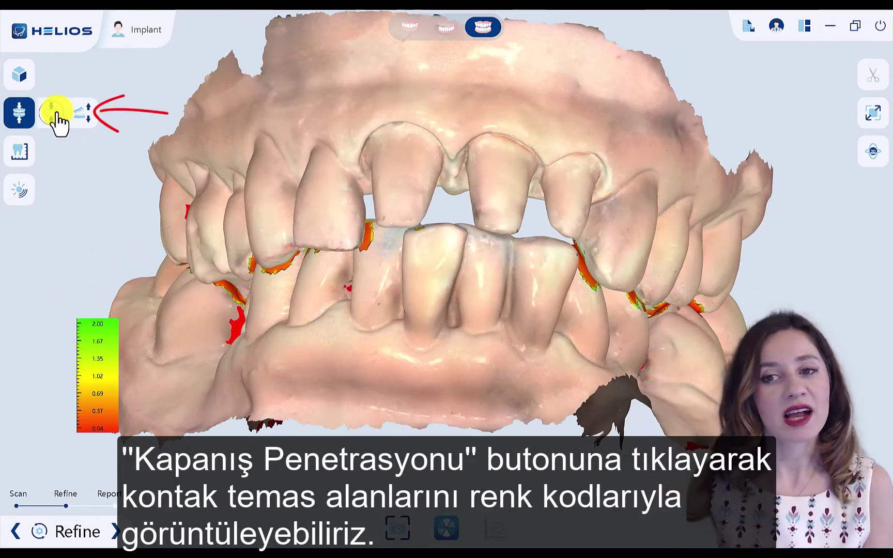
left_click(55, 113)
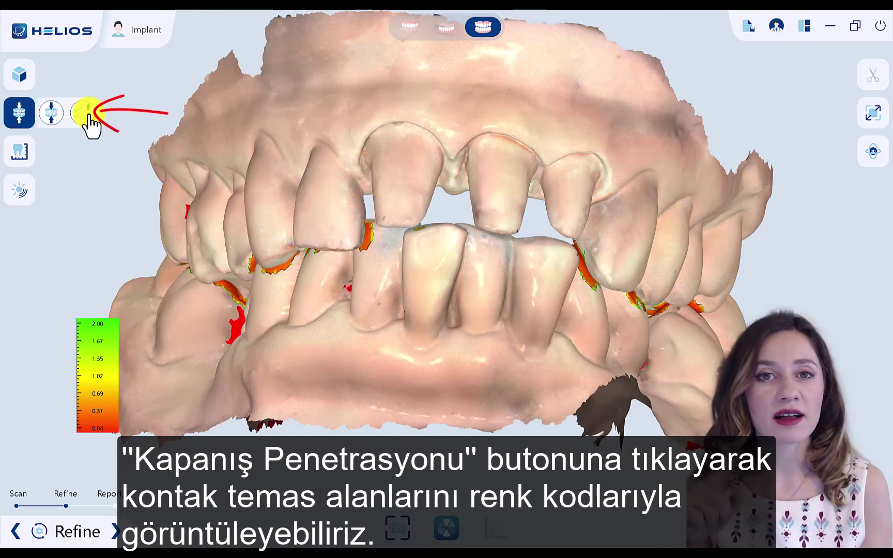
left_click(85, 116)
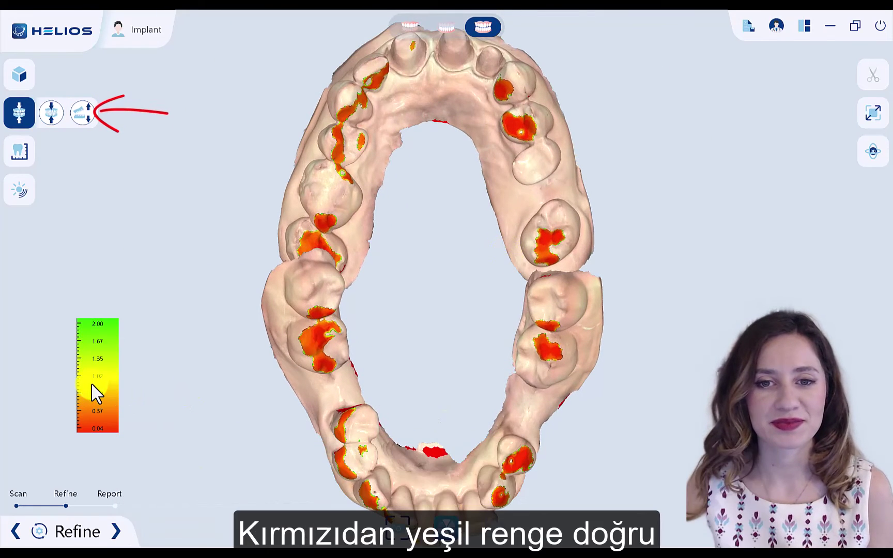
Raise the colour-scale maximum to 2.80, inspect the front preparations, then lower it to 2.00.
left_click_drag(105, 327, 123, 379)
left_click_drag(296, 253, 441, 156)
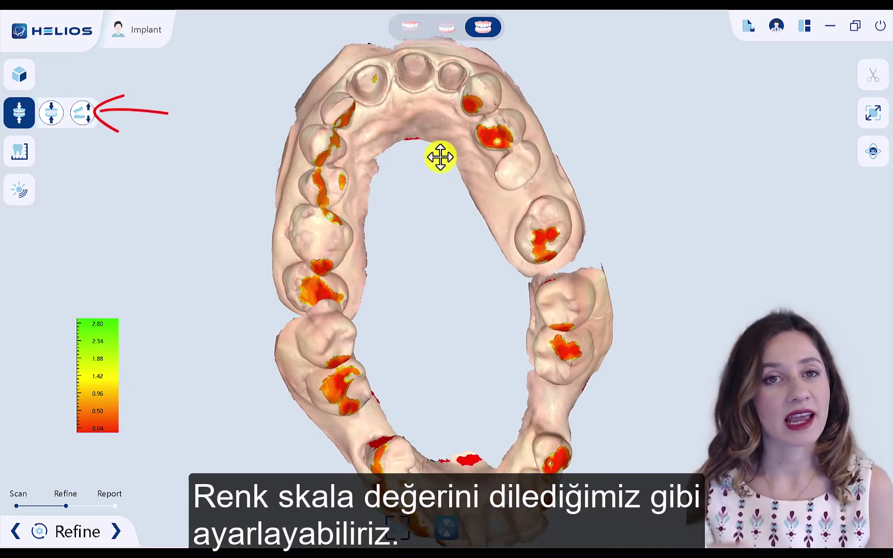
scroll(443, 205, "up", 6)
scroll(390, 205, "up", 8)
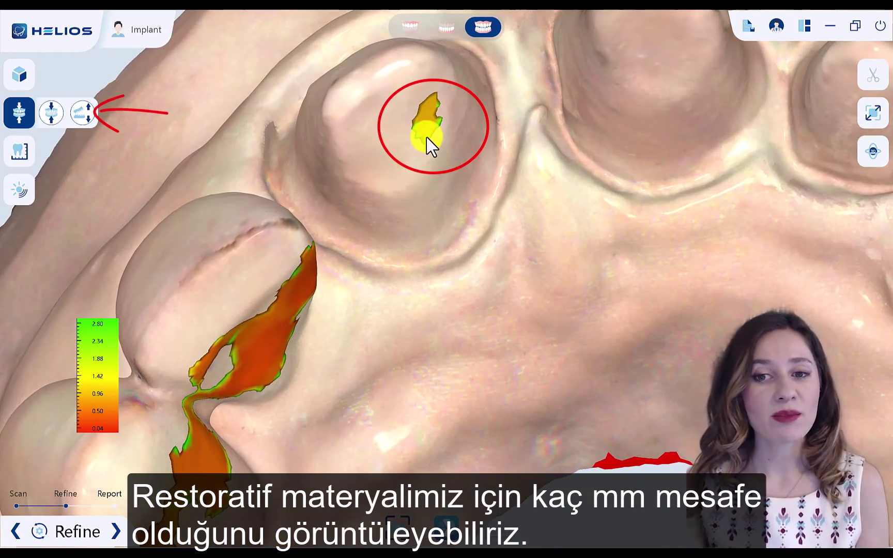
mouse_move(108, 357)
left_mouse_down()
mouse_move(103, 423)
mouse_move(226, 320)
mouse_move(120, 369)
mouse_move(106, 387)
mouse_move(106, 448)
mouse_move(124, 353)
left_mouse_up()
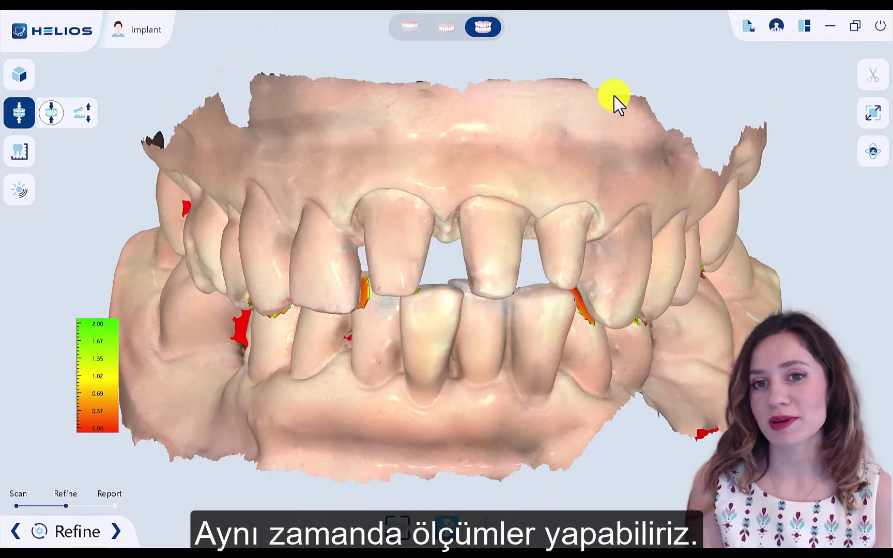
Draw a cross-section line across the prepared front tooth and rotate to a side view.
left_click(22, 153)
left_click_drag(370, 28, 383, 472)
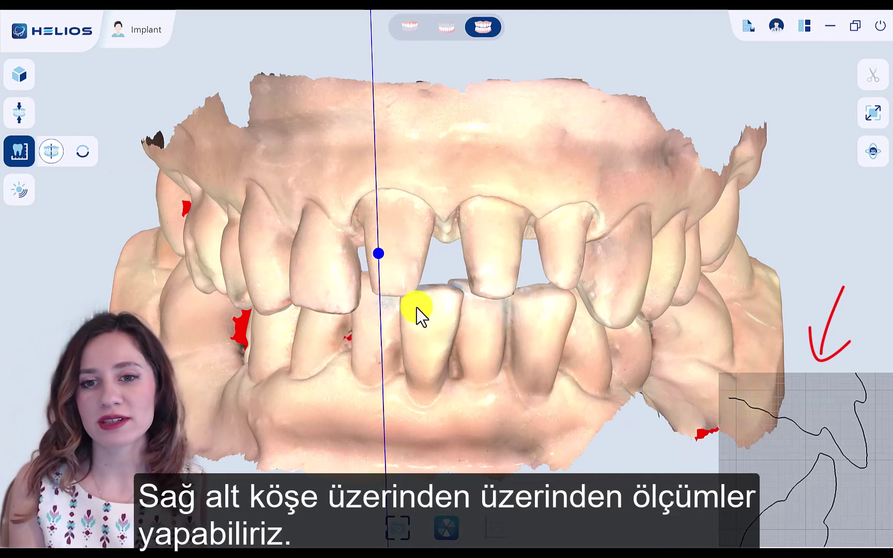
mouse_move(379, 254)
left_mouse_down()
mouse_move(398, 255)
mouse_move(391, 261)
left_mouse_up()
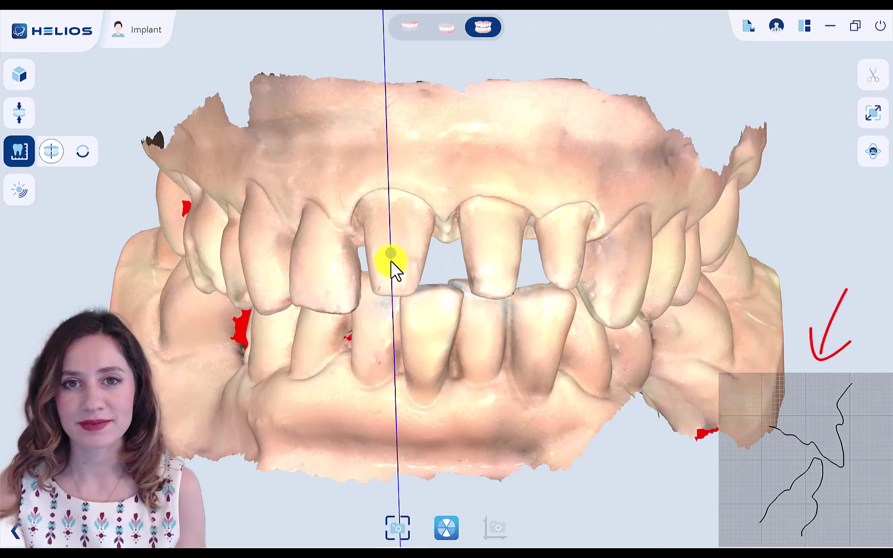
scroll(808, 456, "up", 5)
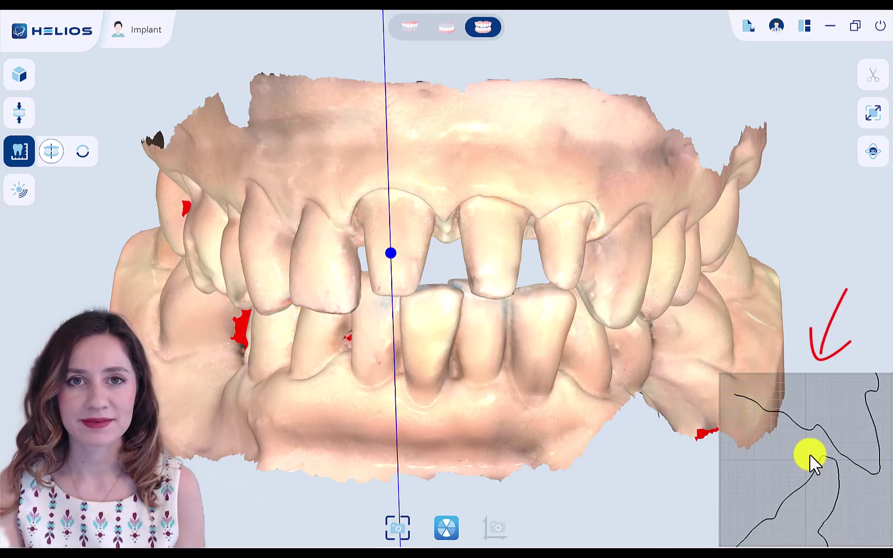
left_click_drag(494, 282, 586, 268)
Clip the model at the section and measure 1.026 mm clearance to the opposing tooth.
left_click(54, 152)
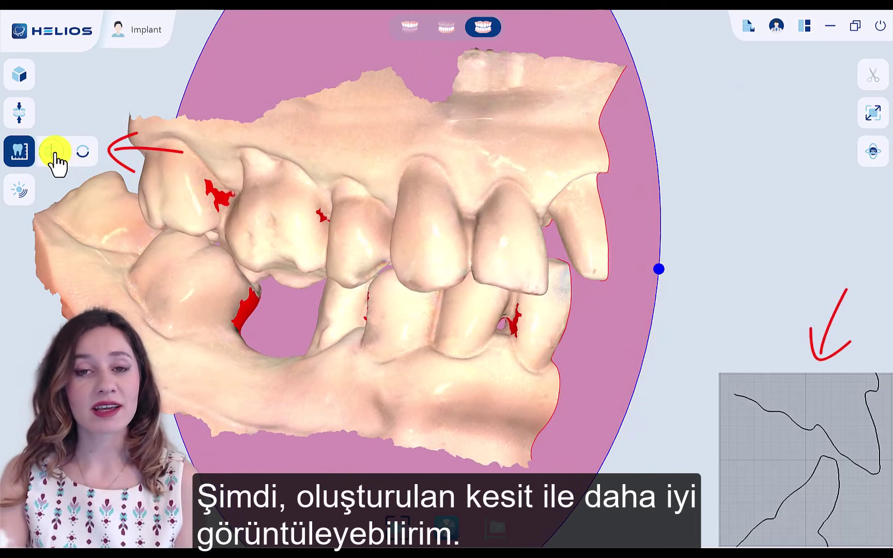
left_click(54, 151)
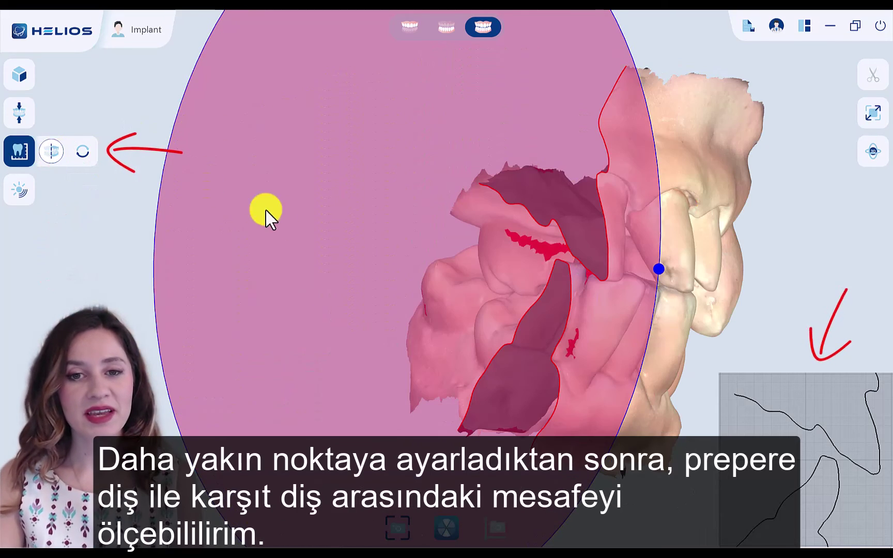
left_click_drag(846, 486, 851, 456)
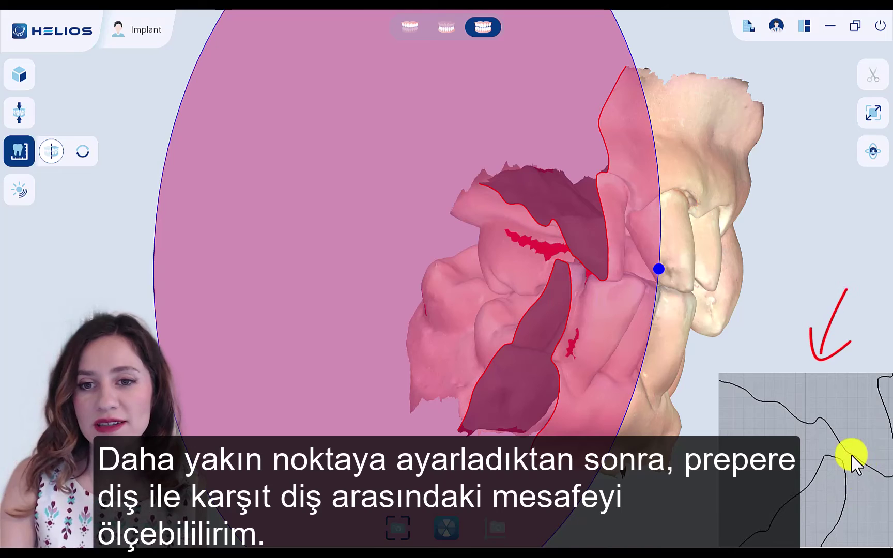
left_click(850, 454)
mouse_move(850, 455)
left_mouse_down()
mouse_move(857, 488)
mouse_move(775, 484)
mouse_move(858, 458)
left_mouse_up()
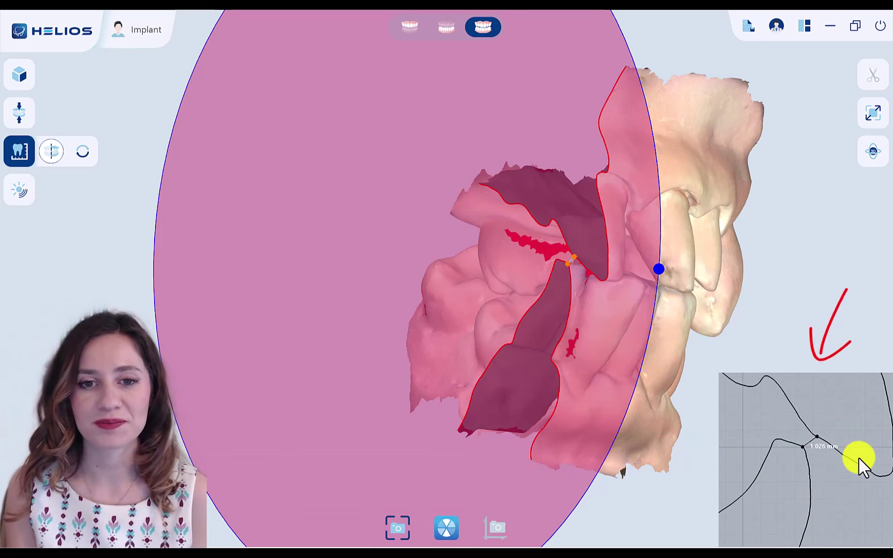